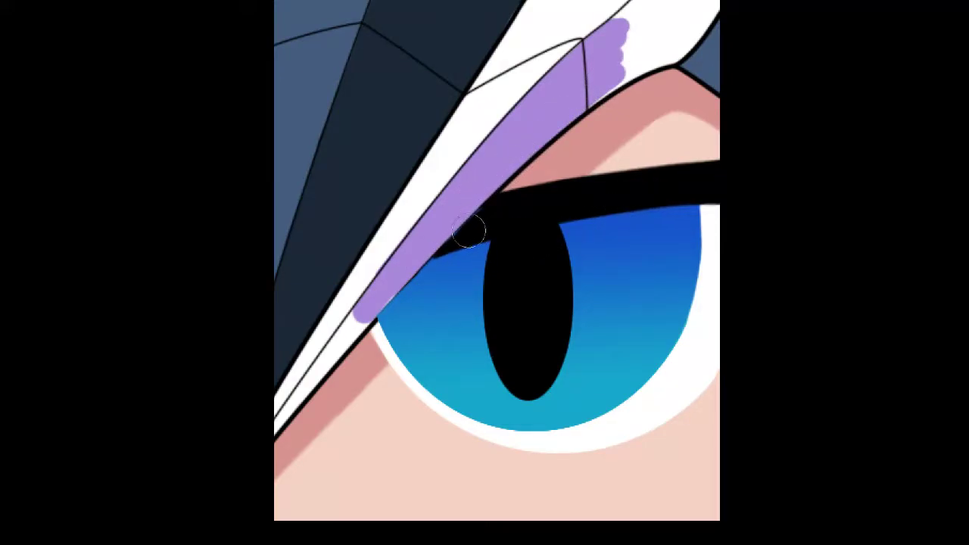
pyautogui.moveTo(375, 321); pyautogui.dragTo(341, 393)
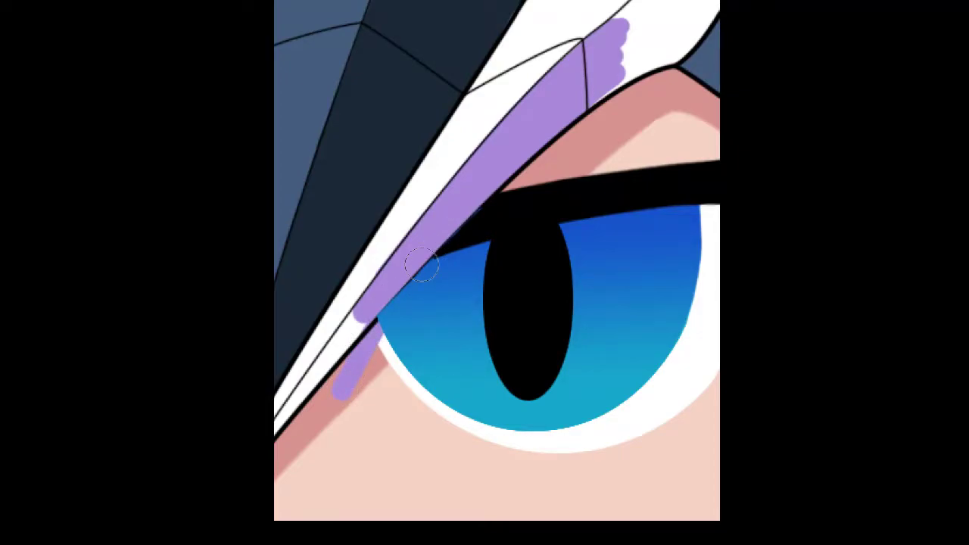
pyautogui.hotkey('ctrl', 'z')
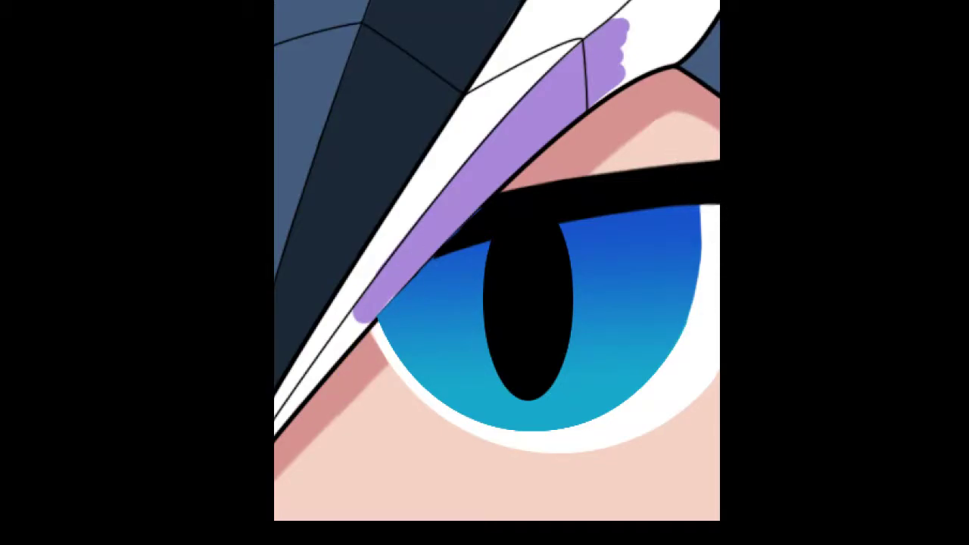
pyautogui.hotkey('ctrl', 'z')
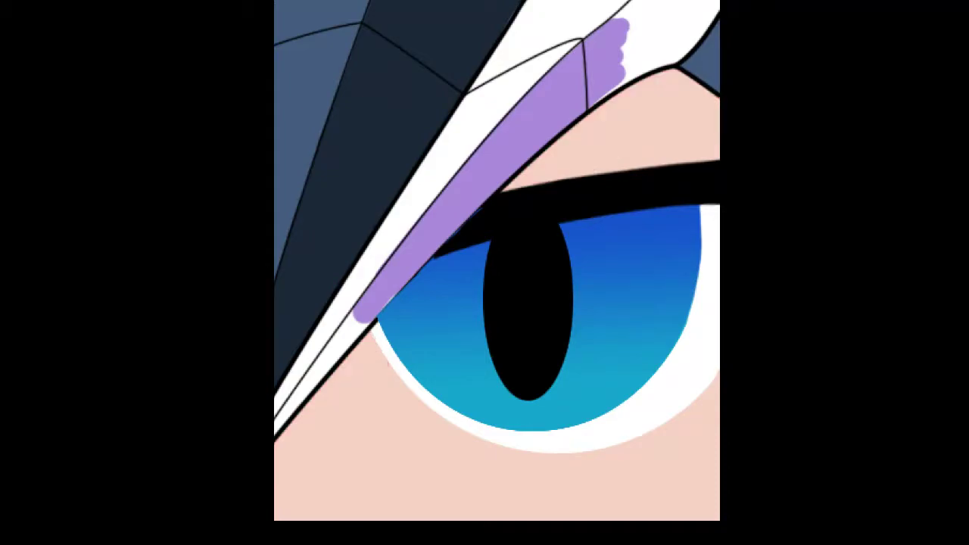
pyautogui.hotkey('ctrl', 'z')
pyautogui.hotkey('ctrl', 'z')
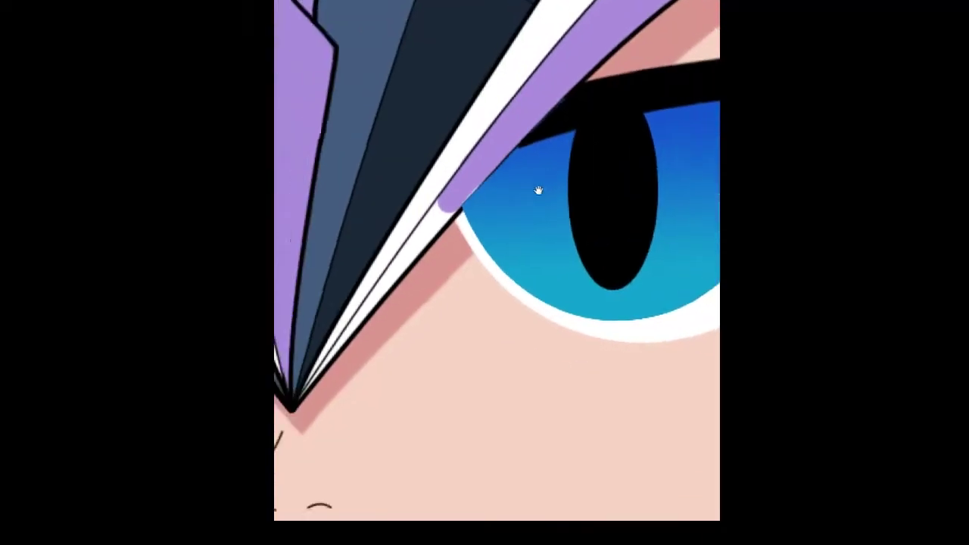
pyautogui.moveTo(490, 152)
pyautogui.mouseDown()
pyautogui.moveTo(539, 112)
pyautogui.moveTo(458, 203)
pyautogui.moveTo(508, 135)
pyautogui.moveTo(452, 224)
pyautogui.moveTo(513, 129)
pyautogui.moveTo(457, 201)
pyautogui.moveTo(498, 141)
pyautogui.moveTo(427, 242)
pyautogui.moveTo(467, 175)
pyautogui.moveTo(425, 236)
pyautogui.moveTo(451, 206)
pyautogui.mouseUp()
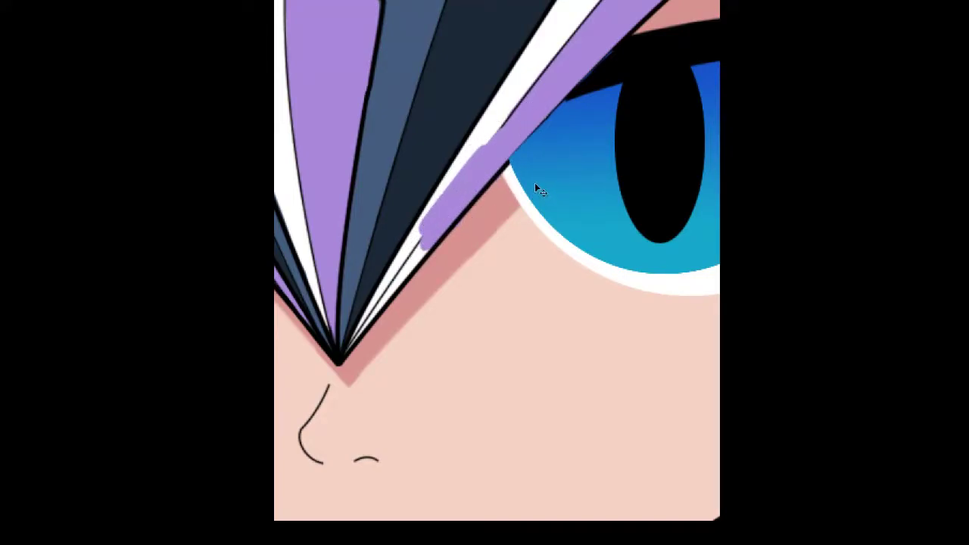
pyautogui.hotkey('ctrl', 'z')
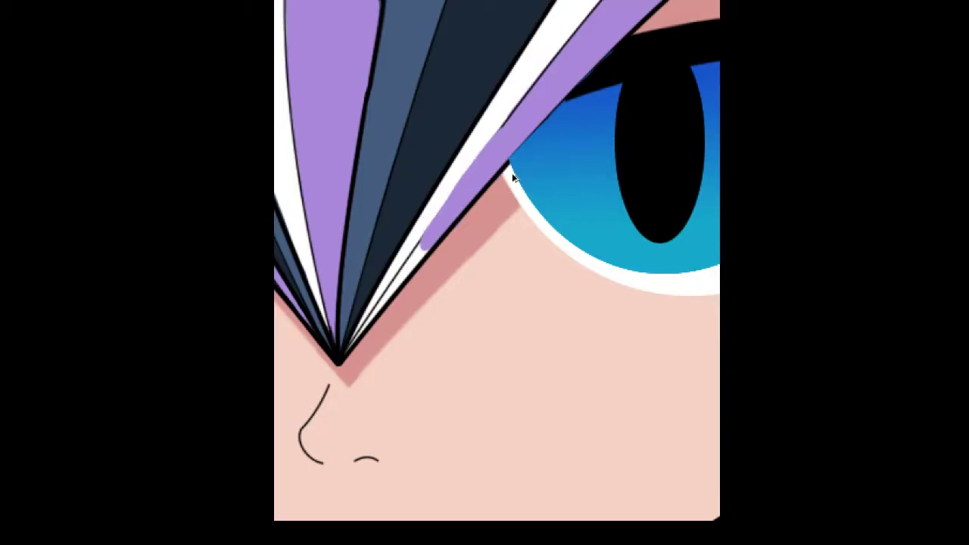
pyautogui.hotkey('ctrl', 'z')
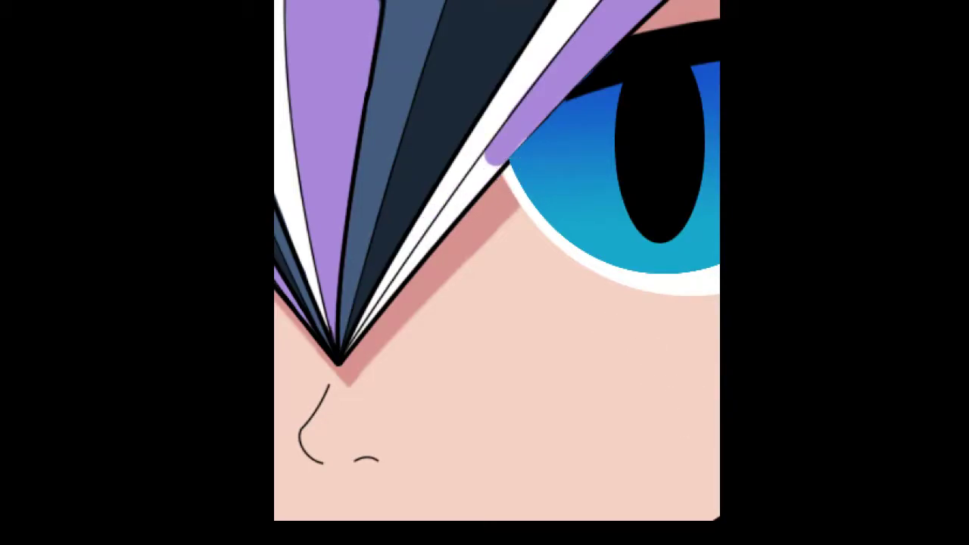
# - Paint the lower edge strip of the crest beside the eye light purple down to the nose point, and clean up the spill over its inner line
pyautogui.moveTo(494, 162); pyautogui.dragTo(442, 224)
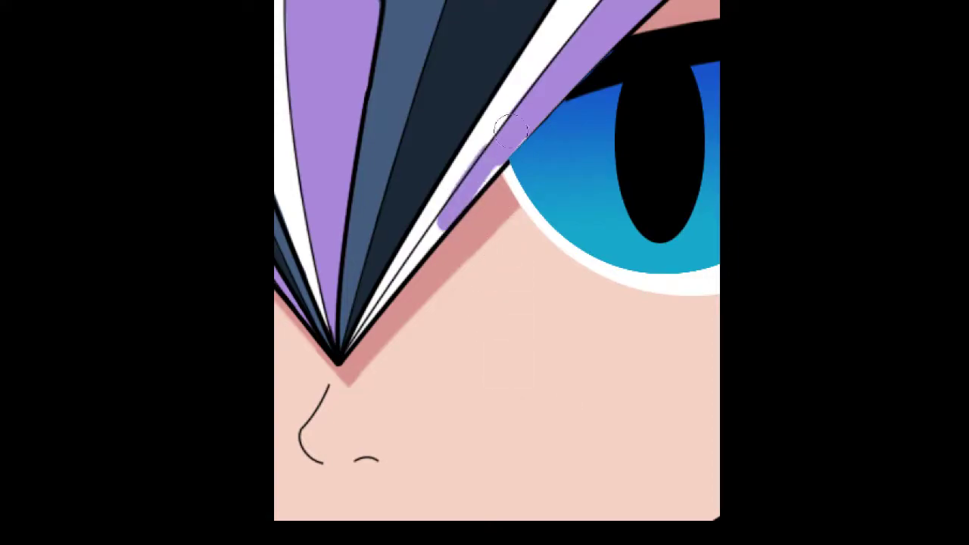
pyautogui.moveTo(475, 188)
pyautogui.mouseDown()
pyautogui.moveTo(396, 266)
pyautogui.moveTo(440, 216)
pyautogui.moveTo(352, 339)
pyautogui.moveTo(411, 253)
pyautogui.moveTo(358, 325)
pyautogui.moveTo(381, 288)
pyautogui.mouseUp()
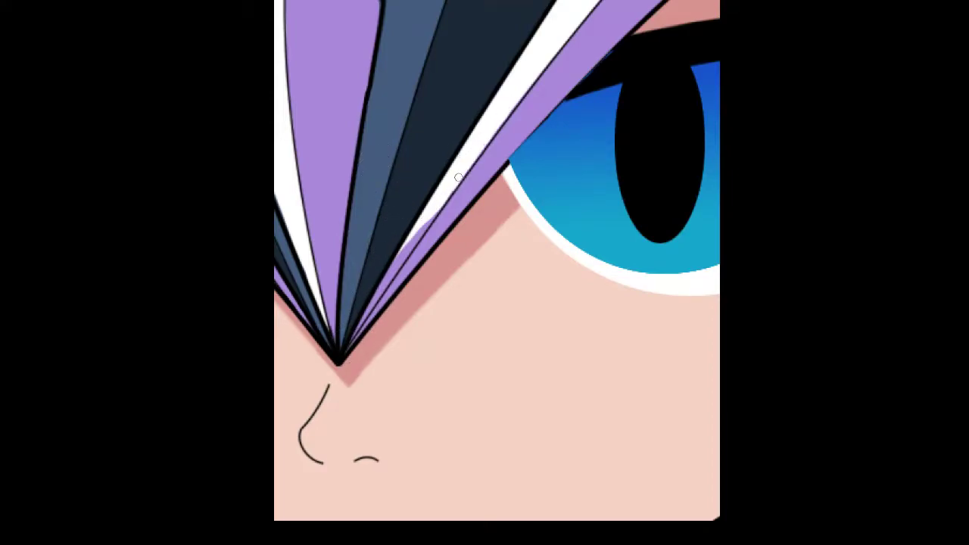
pyautogui.moveTo(478, 144); pyautogui.dragTo(361, 318)
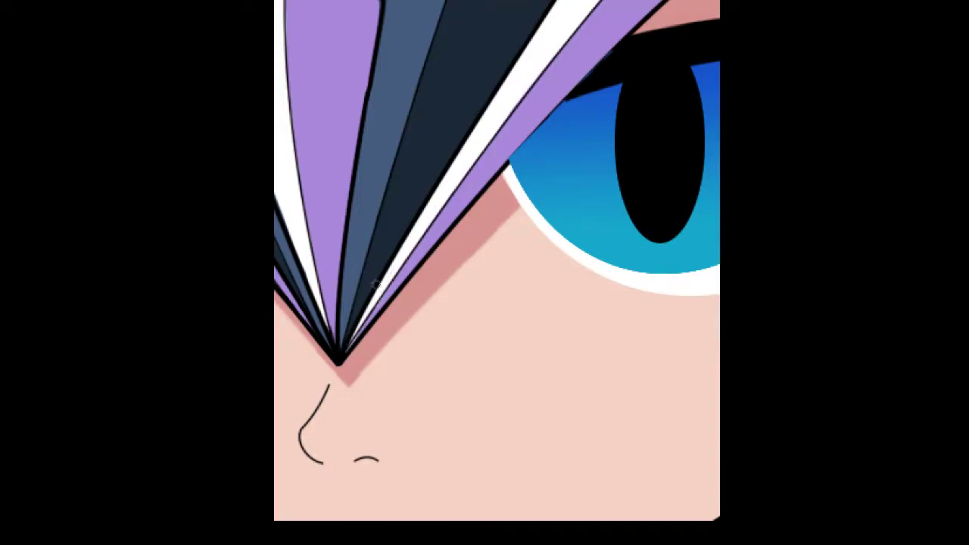
pyautogui.moveTo(458, 149); pyautogui.dragTo(359, 324)
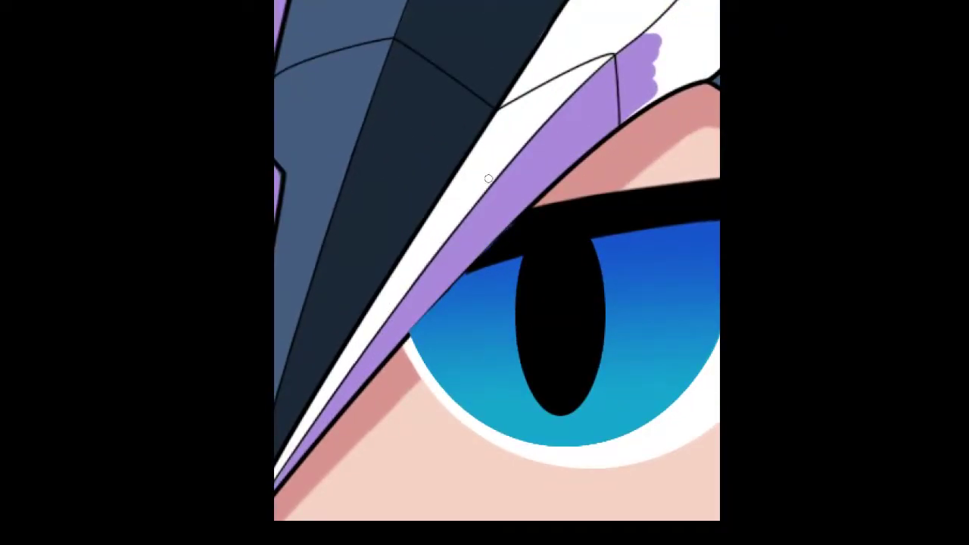
# - Extend the light purple along the edge strip above the eye up to the horn base, and erase paint spilling outside the outline
pyautogui.moveTo(544, 98)
pyautogui.mouseDown()
pyautogui.moveTo(404, 219)
pyautogui.moveTo(344, 255)
pyautogui.mouseUp()
pyautogui.moveTo(445, 216)
pyautogui.mouseDown()
pyautogui.moveTo(496, 167)
pyautogui.moveTo(429, 225)
pyautogui.moveTo(451, 184)
pyautogui.moveTo(475, 200)
pyautogui.moveTo(401, 277)
pyautogui.moveTo(530, 210)
pyautogui.moveTo(594, 76)
pyautogui.moveTo(523, 174)
pyautogui.moveTo(563, 113)
pyautogui.moveTo(473, 203)
pyautogui.moveTo(492, 140)
pyautogui.moveTo(559, 77)
pyautogui.moveTo(478, 222)
pyautogui.mouseUp()
pyautogui.moveTo(474, 246)
pyautogui.mouseDown()
pyautogui.moveTo(496, 194)
pyautogui.moveTo(439, 293)
pyautogui.moveTo(475, 236)
pyautogui.moveTo(465, 261)
pyautogui.moveTo(544, 90)
pyautogui.moveTo(542, 124)
pyautogui.moveTo(488, 258)
pyautogui.mouseUp()
pyautogui.moveTo(541, 61); pyautogui.dragTo(529, 91)
pyautogui.moveTo(428, 244); pyautogui.dragTo(555, 58)
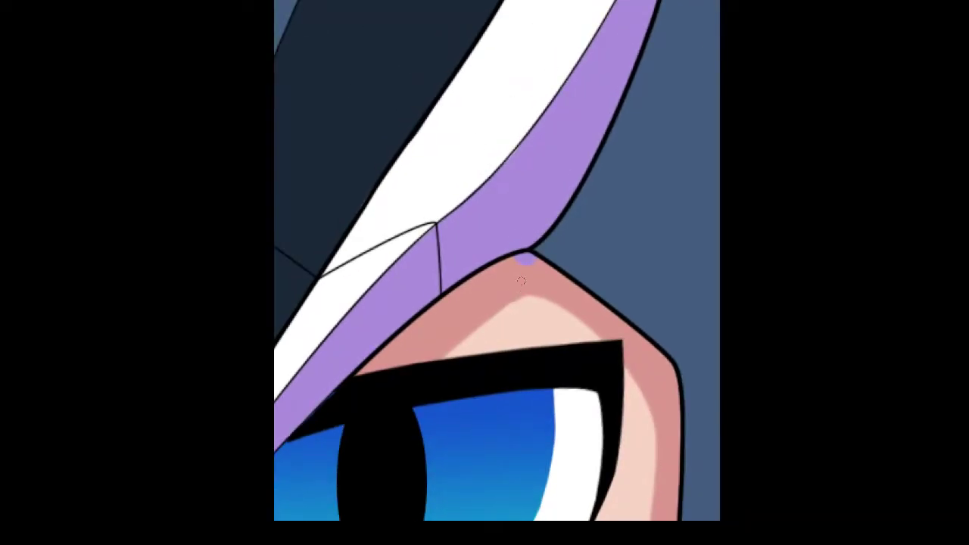
pyautogui.moveTo(478, 296); pyautogui.dragTo(636, 104)
pyautogui.moveTo(463, 272); pyautogui.dragTo(556, 161)
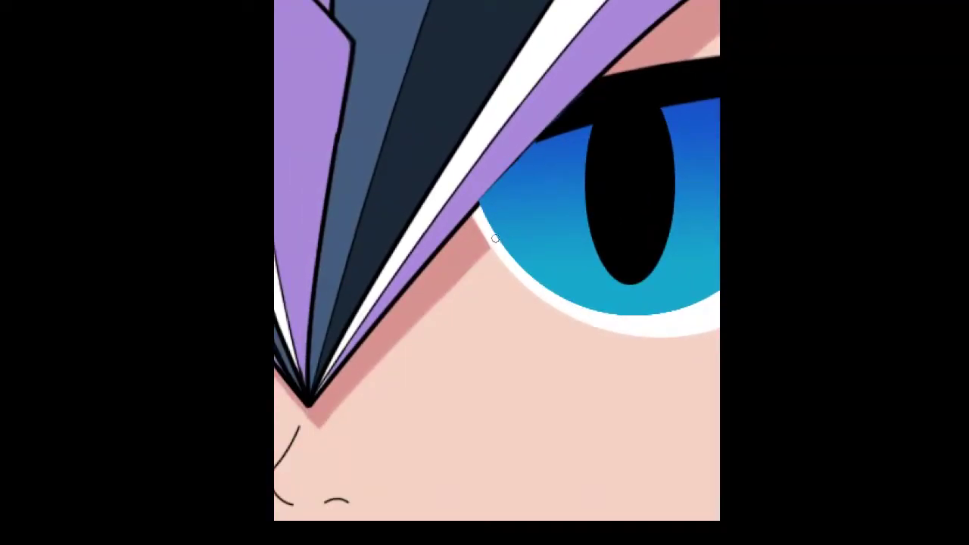
# - Paint the white inner band of the crest above the eye dark blue-violet, from the nose point up to the horn's base seam
pyautogui.scroll(-5, 483, 234)
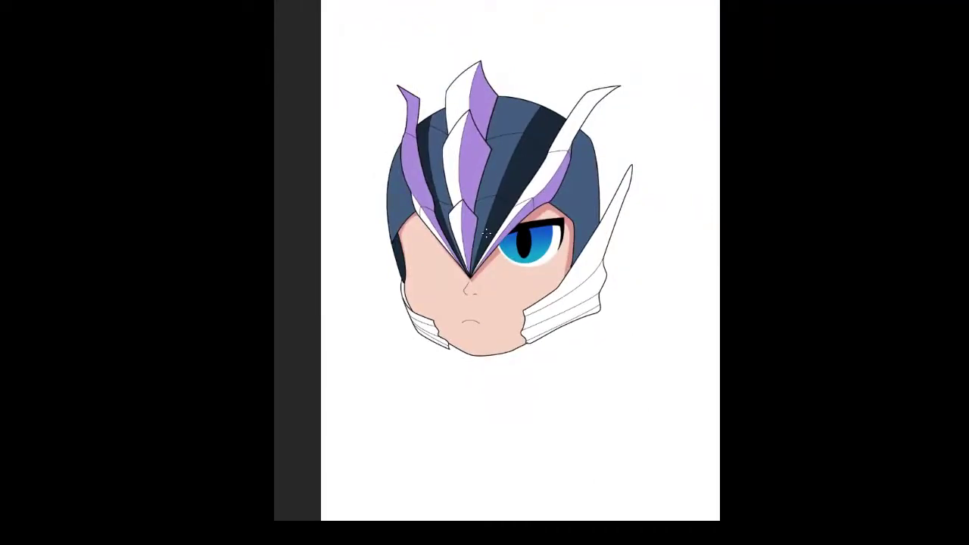
pyautogui.scroll(5, 486, 232)
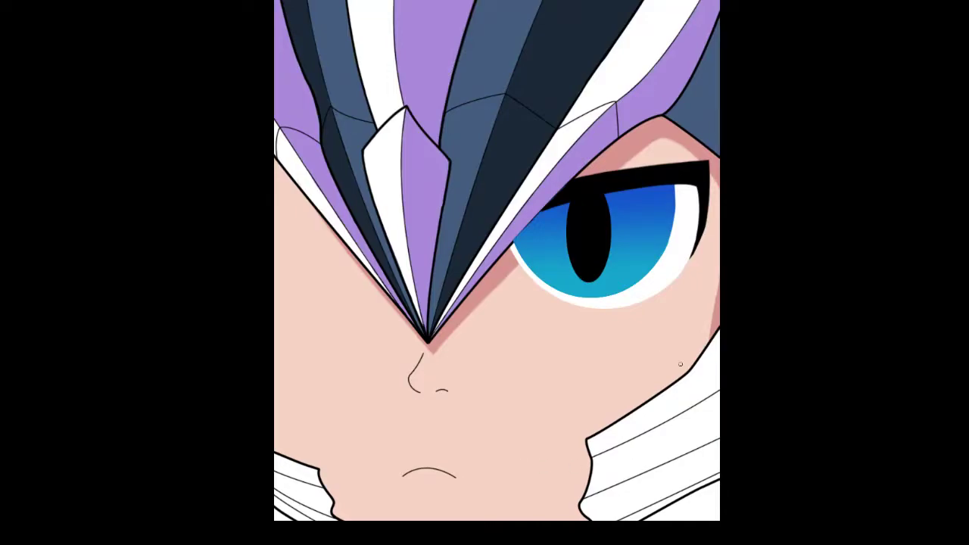
pyautogui.moveTo(480, 199); pyautogui.dragTo(437, 317)
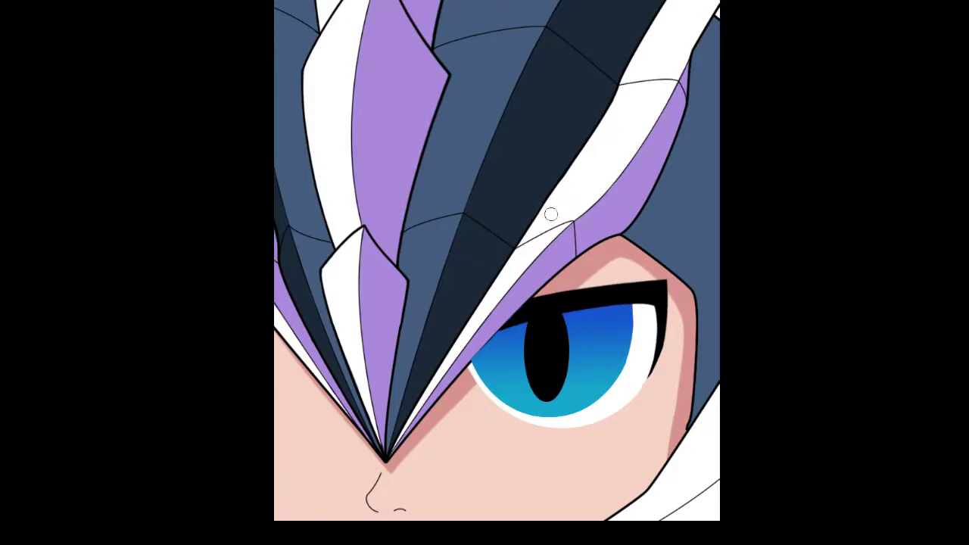
pyautogui.moveTo(533, 233)
pyautogui.mouseDown()
pyautogui.moveTo(549, 213)
pyautogui.moveTo(557, 223)
pyautogui.moveTo(492, 297)
pyautogui.moveTo(516, 269)
pyautogui.mouseUp()
pyautogui.moveTo(458, 349)
pyautogui.mouseDown()
pyautogui.moveTo(502, 289)
pyautogui.moveTo(393, 437)
pyautogui.mouseUp()
pyautogui.moveTo(553, 198)
pyautogui.mouseDown()
pyautogui.moveTo(620, 114)
pyautogui.moveTo(639, 70)
pyautogui.moveTo(620, 137)
pyautogui.moveTo(669, 84)
pyautogui.moveTo(648, 77)
pyautogui.mouseUp()
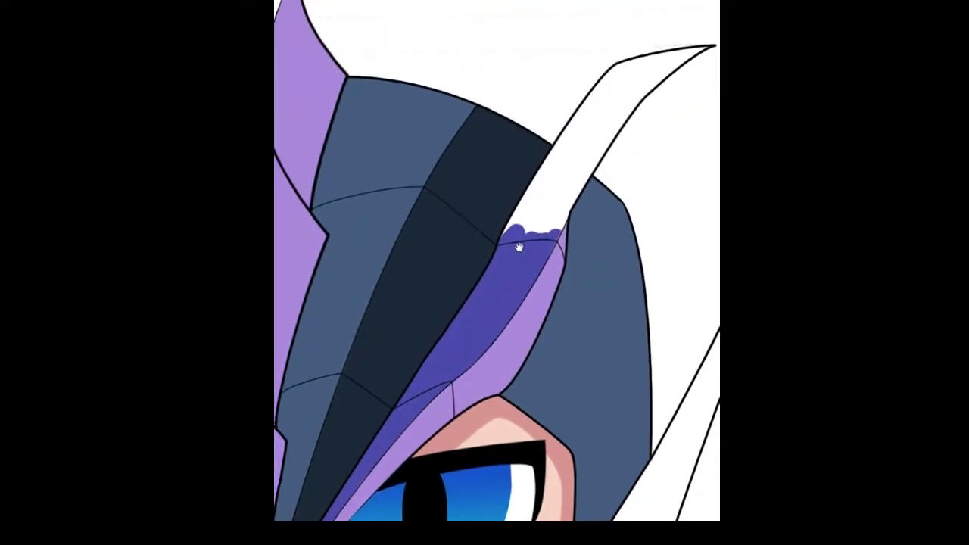
# - Fill the white horn above the eye-side crest with the same dark blue-violet, from its base seam to the tip
pyautogui.moveTo(523, 227)
pyautogui.mouseDown()
pyautogui.moveTo(525, 277)
pyautogui.moveTo(585, 160)
pyautogui.moveTo(580, 178)
pyautogui.moveTo(551, 233)
pyautogui.moveTo(575, 140)
pyautogui.moveTo(536, 176)
pyautogui.moveTo(499, 241)
pyautogui.mouseUp()
pyautogui.moveTo(576, 136)
pyautogui.mouseDown()
pyautogui.moveTo(622, 71)
pyautogui.moveTo(704, 43)
pyautogui.moveTo(614, 138)
pyautogui.moveTo(586, 152)
pyautogui.moveTo(624, 77)
pyautogui.mouseUp()
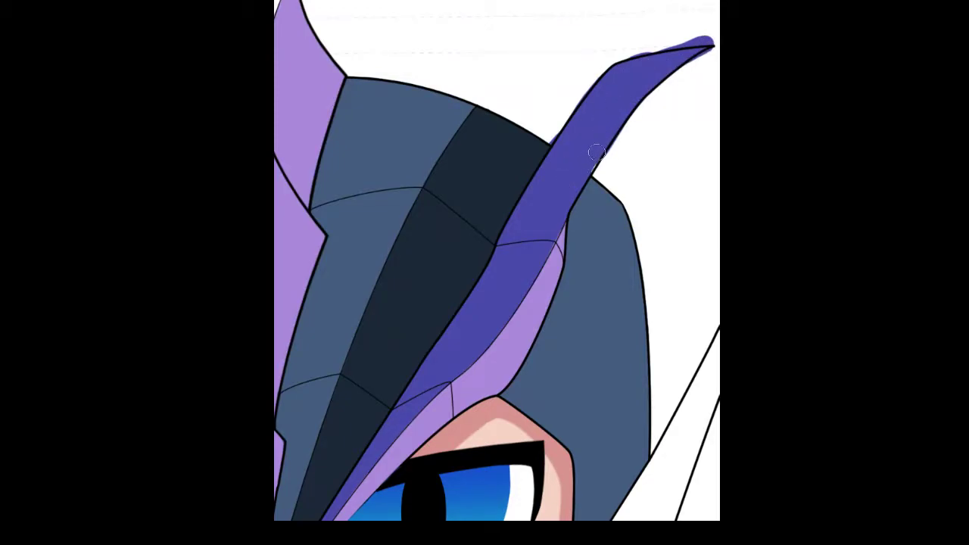
pyautogui.moveTo(581, 138)
pyautogui.mouseDown()
pyautogui.moveTo(512, 240)
pyautogui.moveTo(462, 254)
pyautogui.moveTo(528, 164)
pyautogui.moveTo(491, 217)
pyautogui.mouseUp()
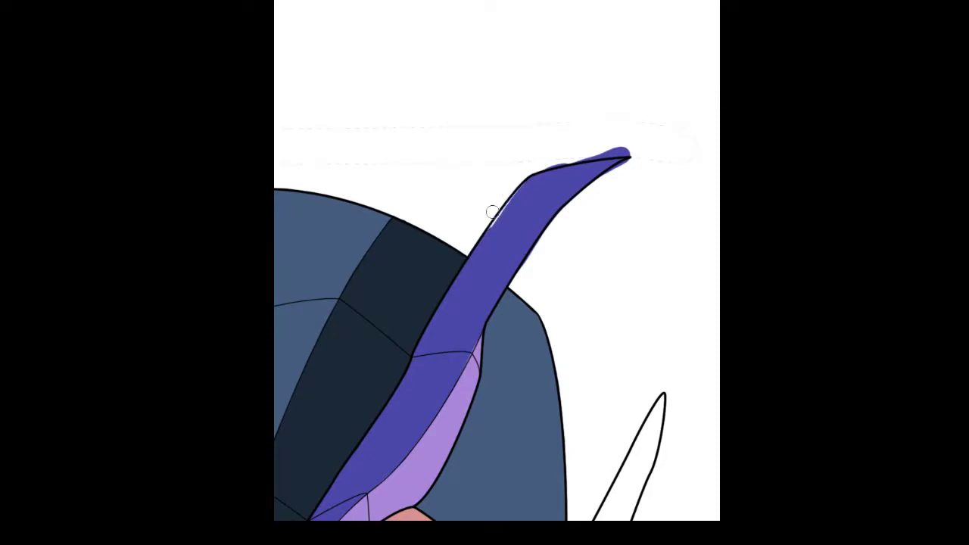
# - Erase the blue-violet spill outside the horn's outline and fill the white gap along its outer edge
pyautogui.moveTo(530, 166); pyautogui.dragTo(632, 149)
pyautogui.hotkey('ctrl', '+')
pyautogui.hotkey('ctrl', '+')
pyautogui.hotkey('ctrl', '+')
pyautogui.moveTo(543, 137); pyautogui.dragTo(432, 189)
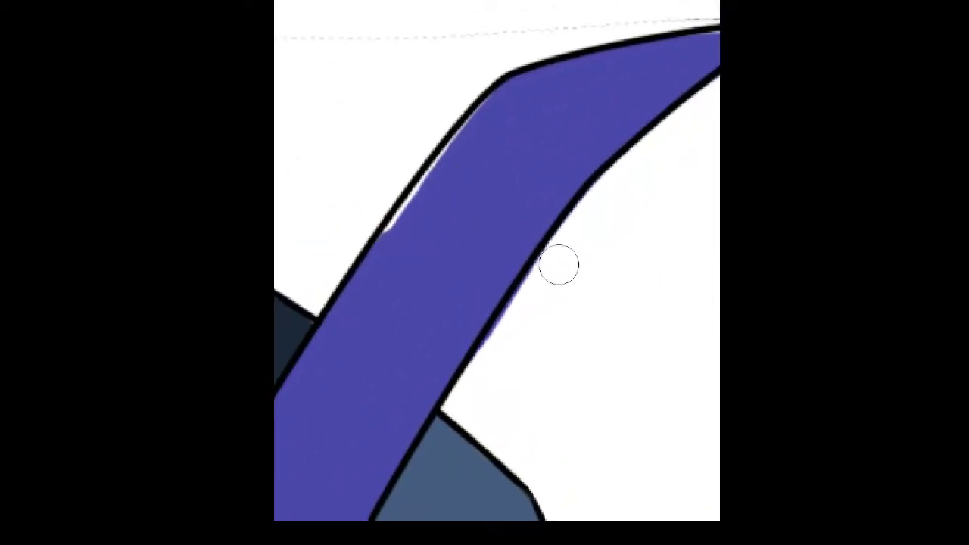
pyautogui.scroll(-5, 468, 396)
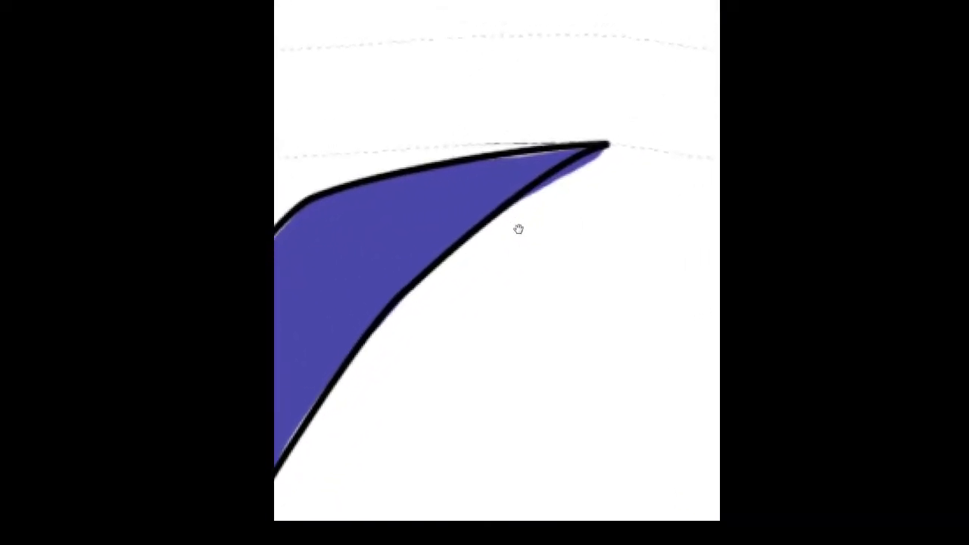
pyautogui.moveTo(484, 250); pyautogui.dragTo(667, 121)
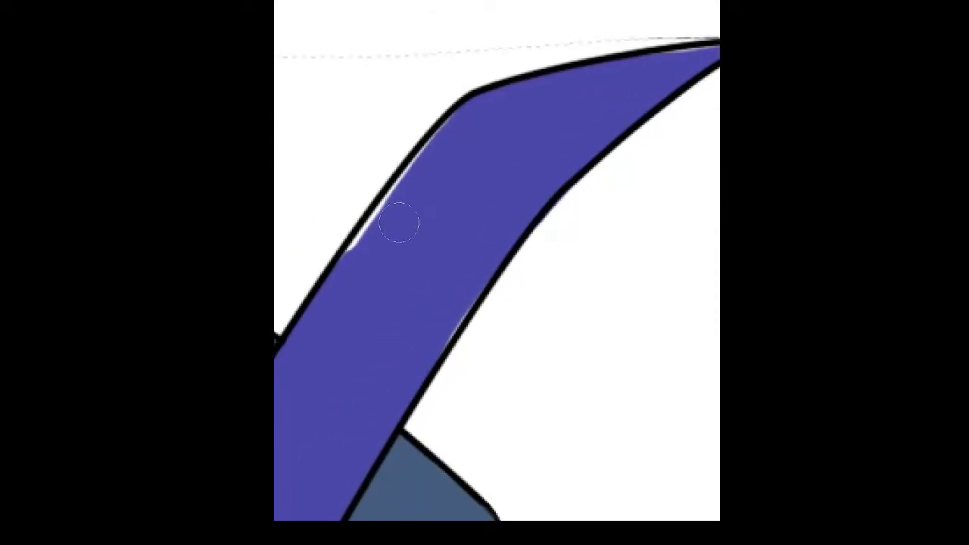
pyautogui.moveTo(432, 190)
pyautogui.mouseDown()
pyautogui.moveTo(367, 251)
pyautogui.moveTo(479, 134)
pyautogui.mouseUp()
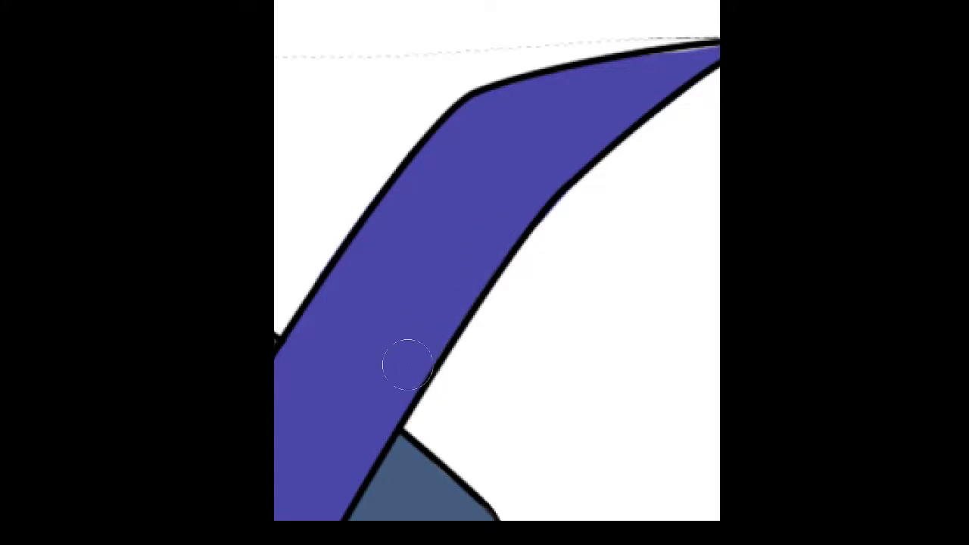
# - Refine the horn's pointed tip by filling it with blue-violet right up to the outline and erasing the excess around it
pyautogui.scroll(-3, 368, 262)
pyautogui.moveTo(448, 207)
pyautogui.mouseDown()
pyautogui.moveTo(548, 168)
pyautogui.moveTo(622, 158)
pyautogui.moveTo(592, 199)
pyautogui.moveTo(650, 160)
pyautogui.moveTo(544, 231)
pyautogui.moveTo(650, 158)
pyautogui.moveTo(547, 221)
pyautogui.moveTo(664, 134)
pyautogui.moveTo(552, 144)
pyautogui.moveTo(612, 121)
pyautogui.moveTo(550, 139)
pyautogui.moveTo(488, 170)
pyautogui.mouseUp()
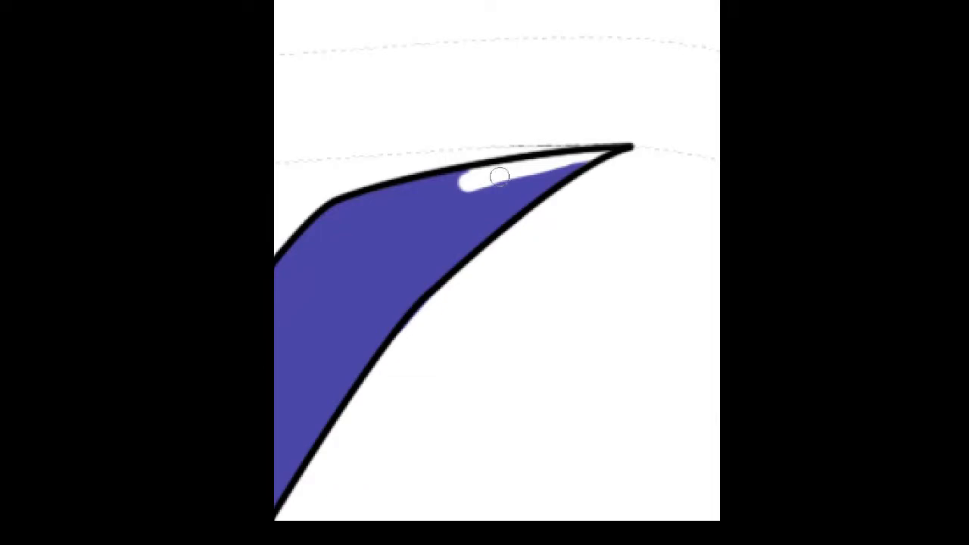
pyautogui.moveTo(475, 184)
pyautogui.mouseDown()
pyautogui.moveTo(618, 146)
pyautogui.moveTo(514, 144)
pyautogui.mouseUp()
pyautogui.press('e')
pyautogui.press('b')
pyautogui.press('e')
pyautogui.moveTo(641, 137); pyautogui.dragTo(574, 138)
pyautogui.moveTo(672, 143)
pyautogui.mouseDown()
pyautogui.moveTo(570, 205)
pyautogui.moveTo(633, 154)
pyautogui.moveTo(560, 201)
pyautogui.moveTo(634, 156)
pyautogui.mouseUp()
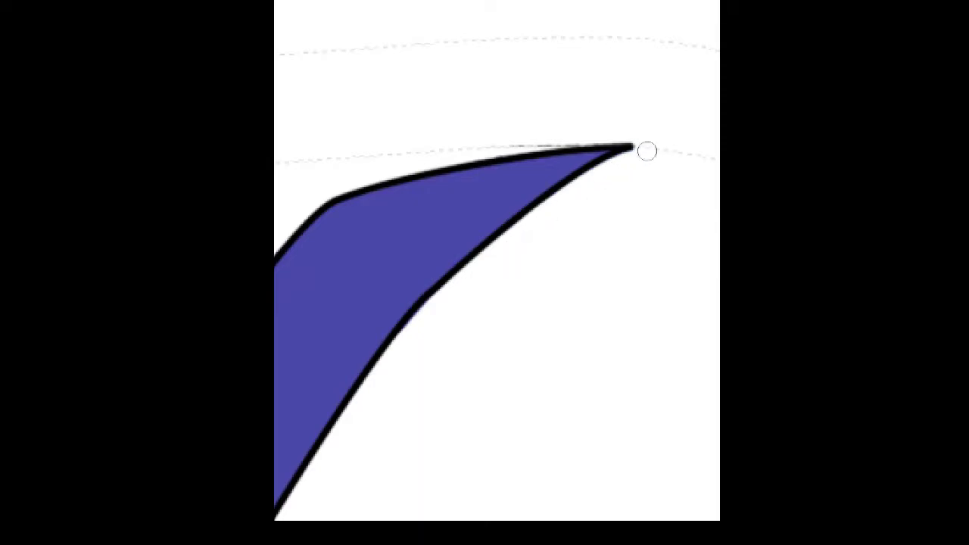
# - Paint the white half of the lowest central crest plate above the nose dark blue-violet
pyautogui.hotkey('ctrl', '-')
pyautogui.hotkey('ctrl', '-')
pyautogui.hotkey('ctrl', '-')
pyautogui.hotkey('ctrl', '-')
pyautogui.moveTo(463, 297); pyautogui.dragTo(622, 139)
pyautogui.scroll(-2, 522, 236)
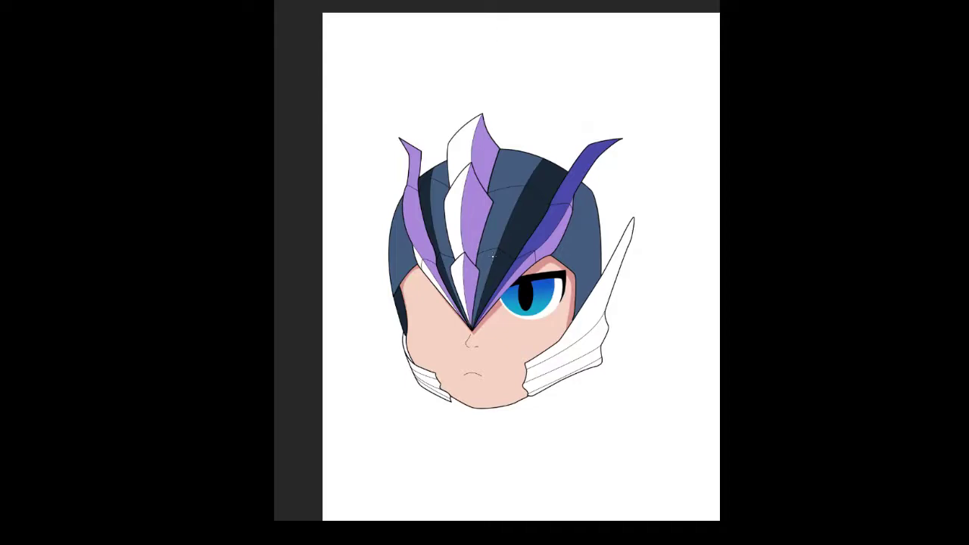
pyautogui.scroll(6, 435, 261)
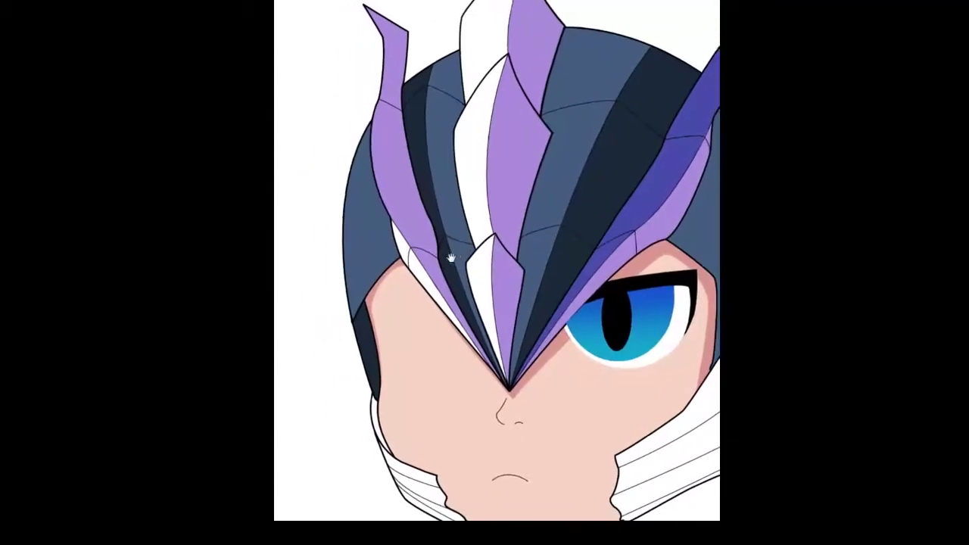
pyautogui.scroll(5, 448, 289)
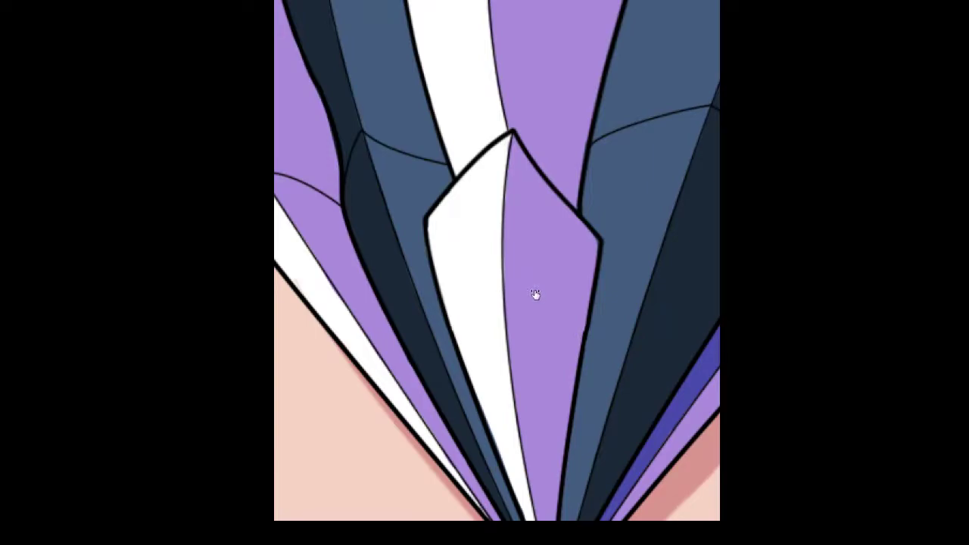
pyautogui.moveTo(457, 217)
pyautogui.mouseDown()
pyautogui.moveTo(463, 333)
pyautogui.moveTo(445, 227)
pyautogui.moveTo(476, 244)
pyautogui.moveTo(480, 355)
pyautogui.moveTo(482, 288)
pyautogui.moveTo(496, 410)
pyautogui.mouseUp()
pyautogui.moveTo(483, 278)
pyautogui.mouseDown()
pyautogui.moveTo(482, 337)
pyautogui.moveTo(467, 154)
pyautogui.moveTo(525, 420)
pyautogui.mouseUp()
# - Paint the white halves of the middle and top central crest plates dark blue-violet, working up to the crest's peak
pyautogui.moveTo(465, 99)
pyautogui.mouseDown()
pyautogui.moveTo(459, 363)
pyautogui.moveTo(467, 382)
pyautogui.mouseUp()
pyautogui.moveTo(439, 308)
pyautogui.mouseDown()
pyautogui.moveTo(430, 165)
pyautogui.moveTo(450, 178)
pyautogui.moveTo(465, 299)
pyautogui.mouseUp()
pyautogui.moveTo(428, 189)
pyautogui.mouseDown()
pyautogui.moveTo(437, 51)
pyautogui.moveTo(453, 225)
pyautogui.moveTo(457, 46)
pyautogui.mouseUp()
pyautogui.moveTo(420, 192)
pyautogui.mouseDown()
pyautogui.moveTo(392, 150)
pyautogui.moveTo(419, 291)
pyautogui.moveTo(412, 96)
pyautogui.moveTo(423, 35)
pyautogui.moveTo(415, 195)
pyautogui.moveTo(433, 246)
pyautogui.mouseUp()
pyautogui.moveTo(463, 162)
pyautogui.mouseDown()
pyautogui.moveTo(472, 35)
pyautogui.moveTo(431, 251)
pyautogui.moveTo(479, 65)
pyautogui.moveTo(394, 261)
pyautogui.moveTo(379, 111)
pyautogui.moveTo(371, 113)
pyautogui.mouseUp()
pyautogui.moveTo(386, 132); pyautogui.dragTo(375, 304)
pyautogui.moveTo(368, 249)
pyautogui.mouseDown()
pyautogui.moveTo(432, 138)
pyautogui.moveTo(479, 104)
pyautogui.moveTo(501, 55)
pyautogui.mouseUp()
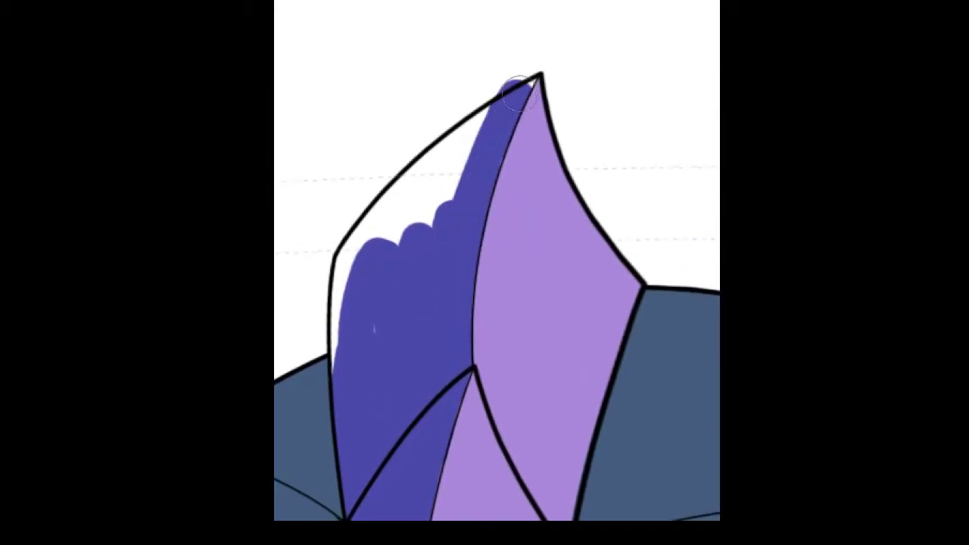